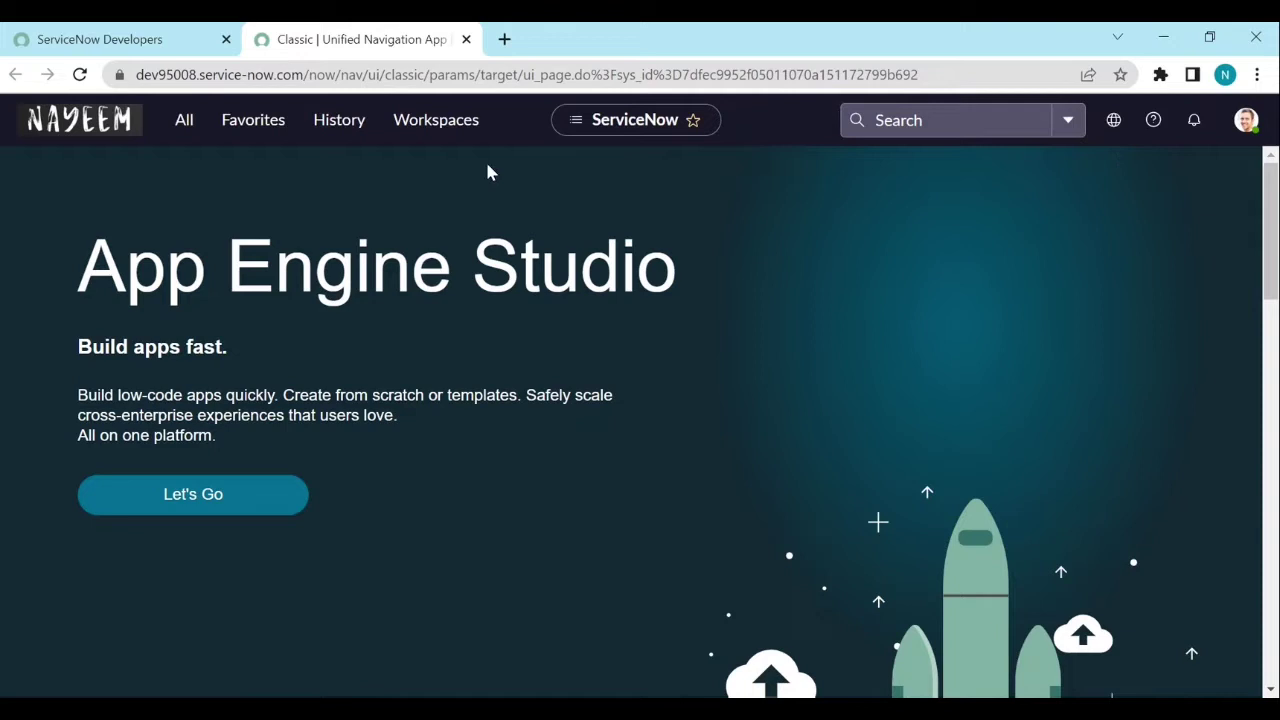
Review the Display preferences for a Next Experience toggle, then close them
click(1244, 124)
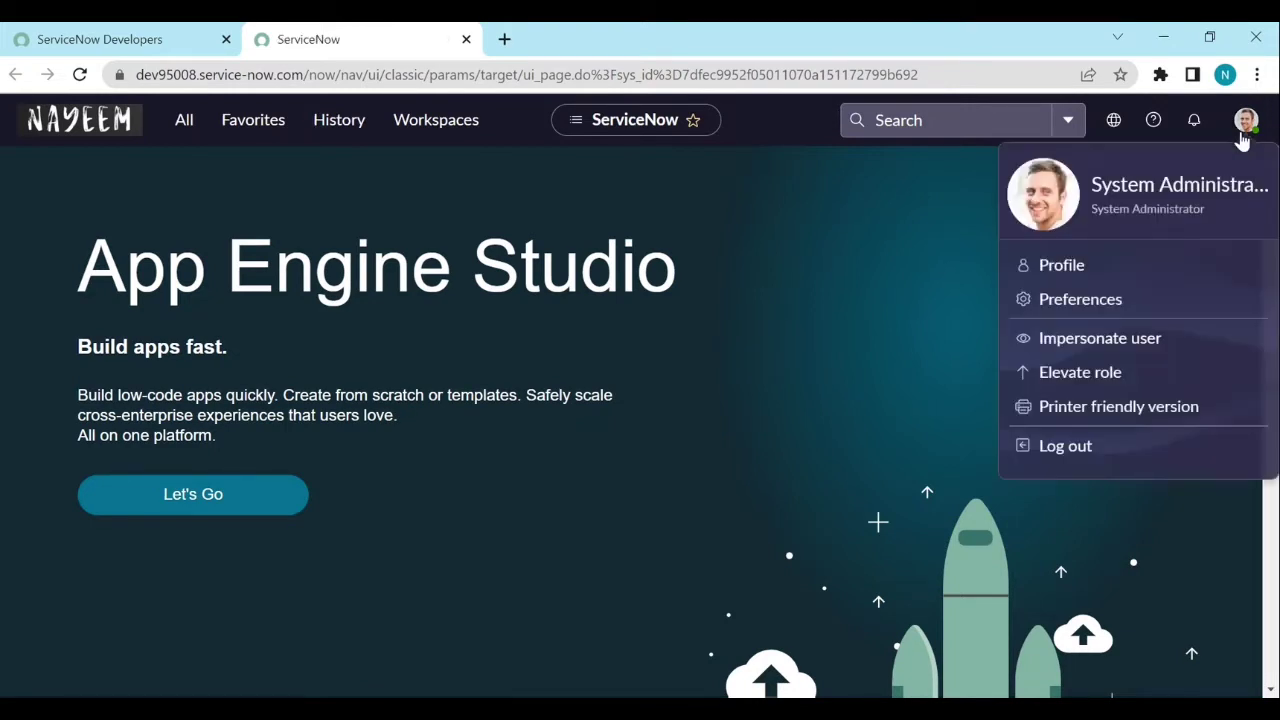
click(1066, 305)
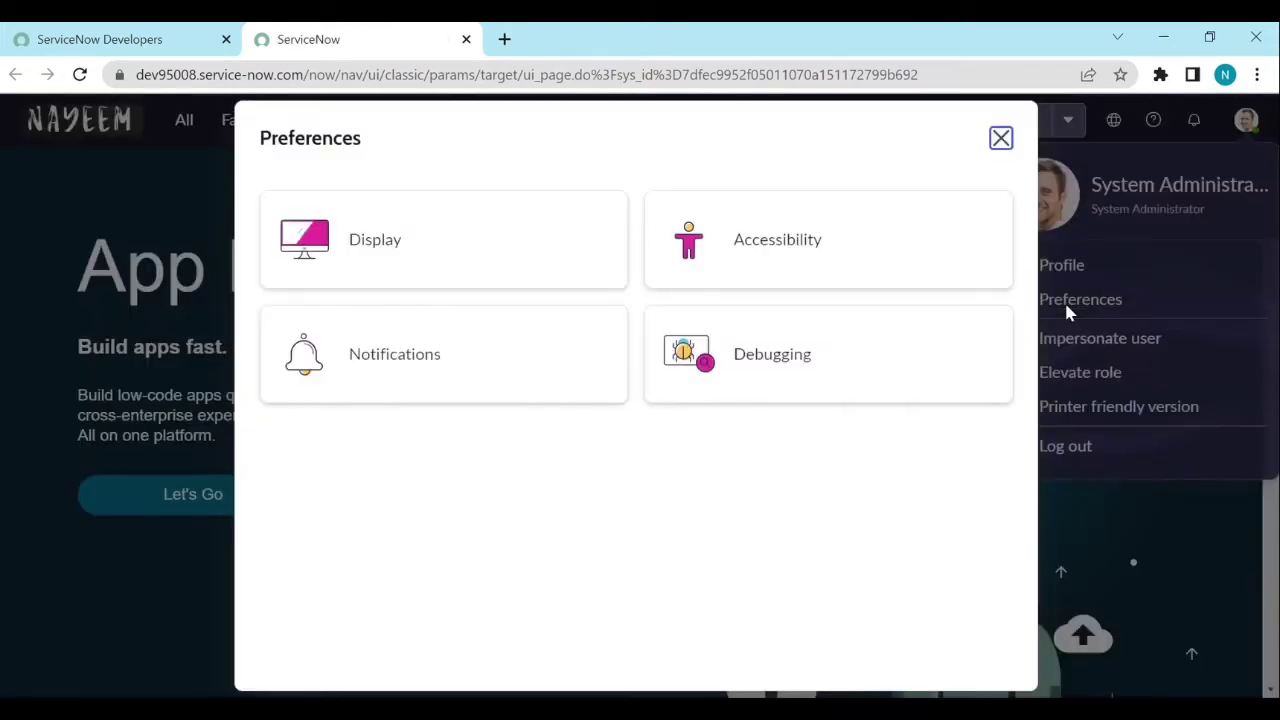
click(482, 257)
scroll(613, 385, down, 1)
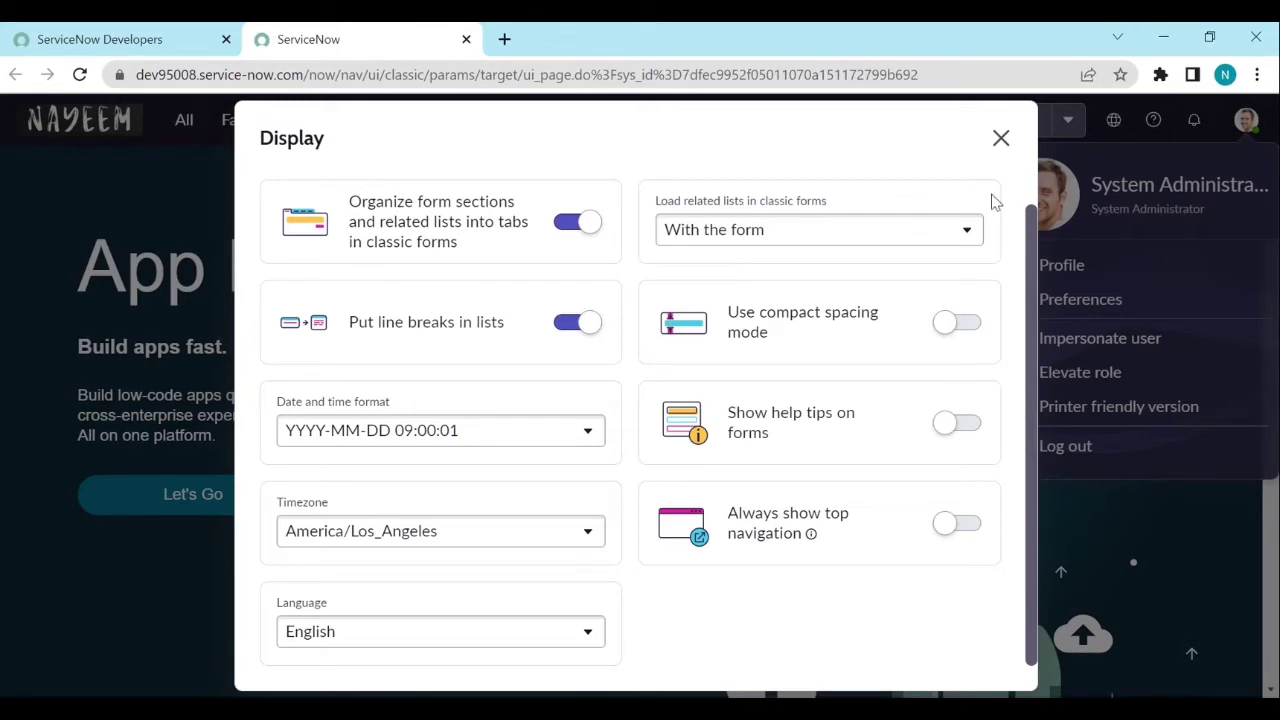
click(1000, 140)
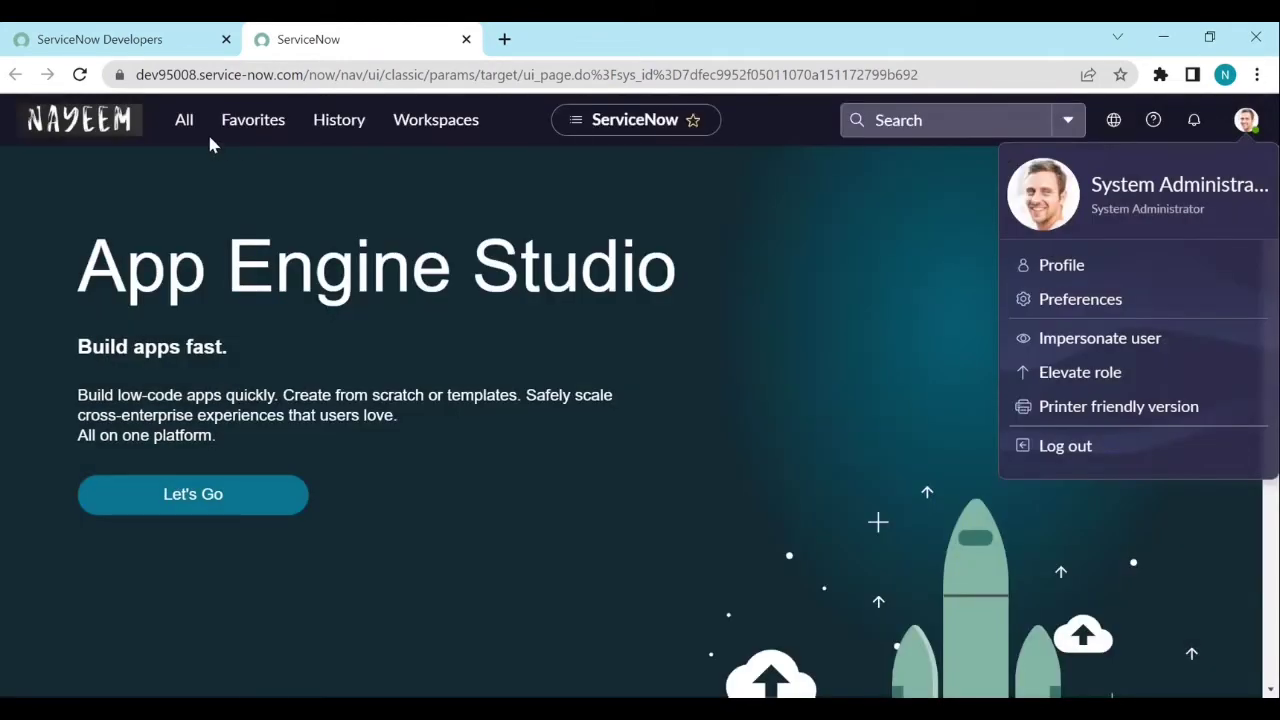
Open sys_properties.LIST and search the Name column for glide.ui.polaris.on_off_user_pref_enabled
click(181, 133)
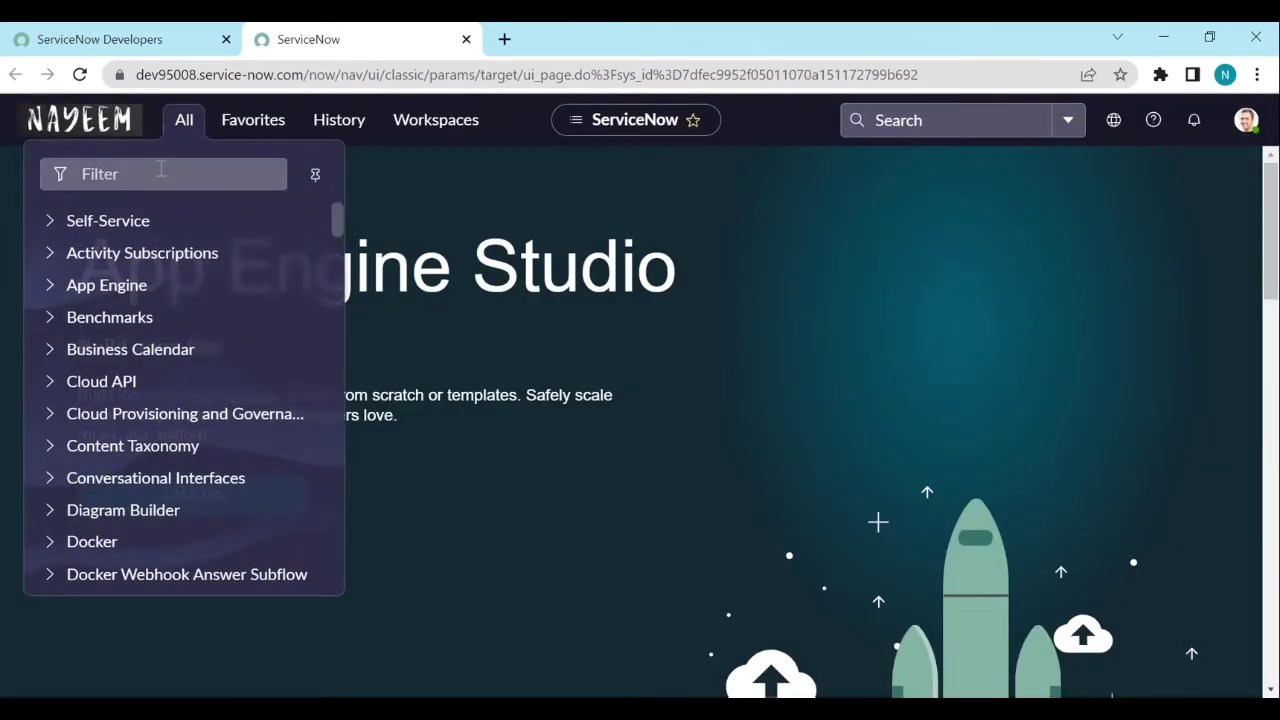
click(161, 173)
text(sys)
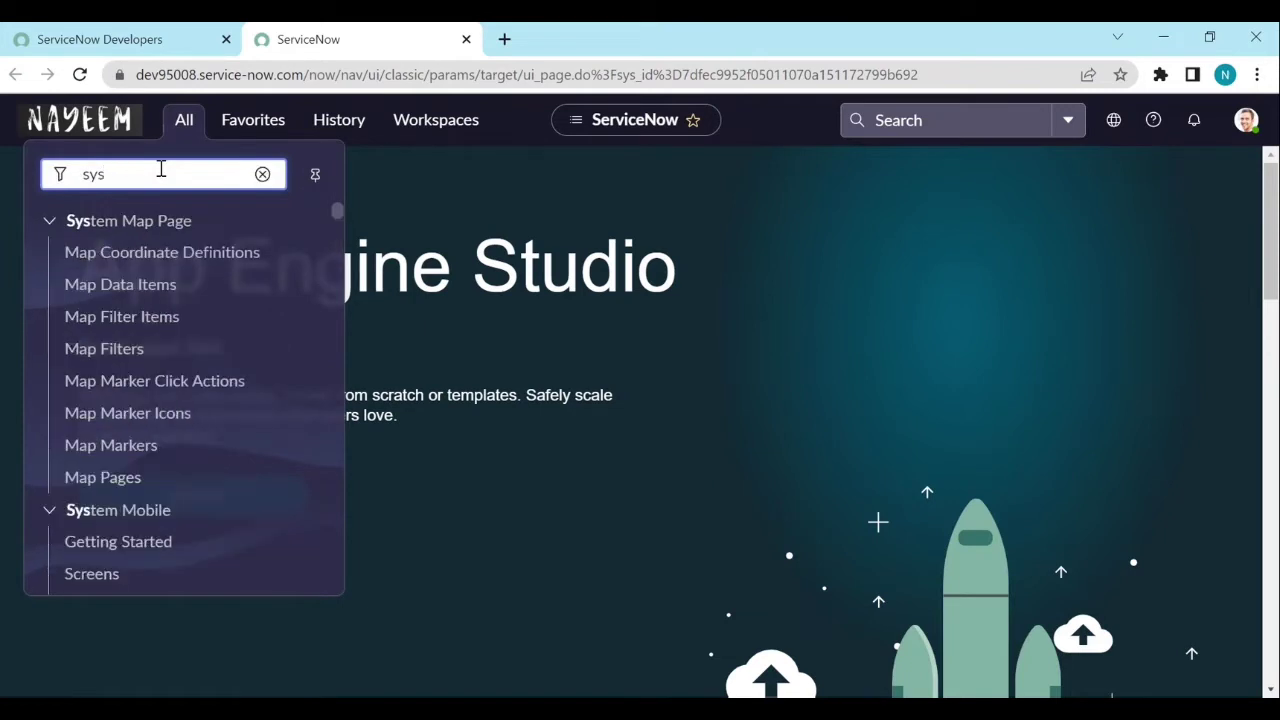
text(_proper)
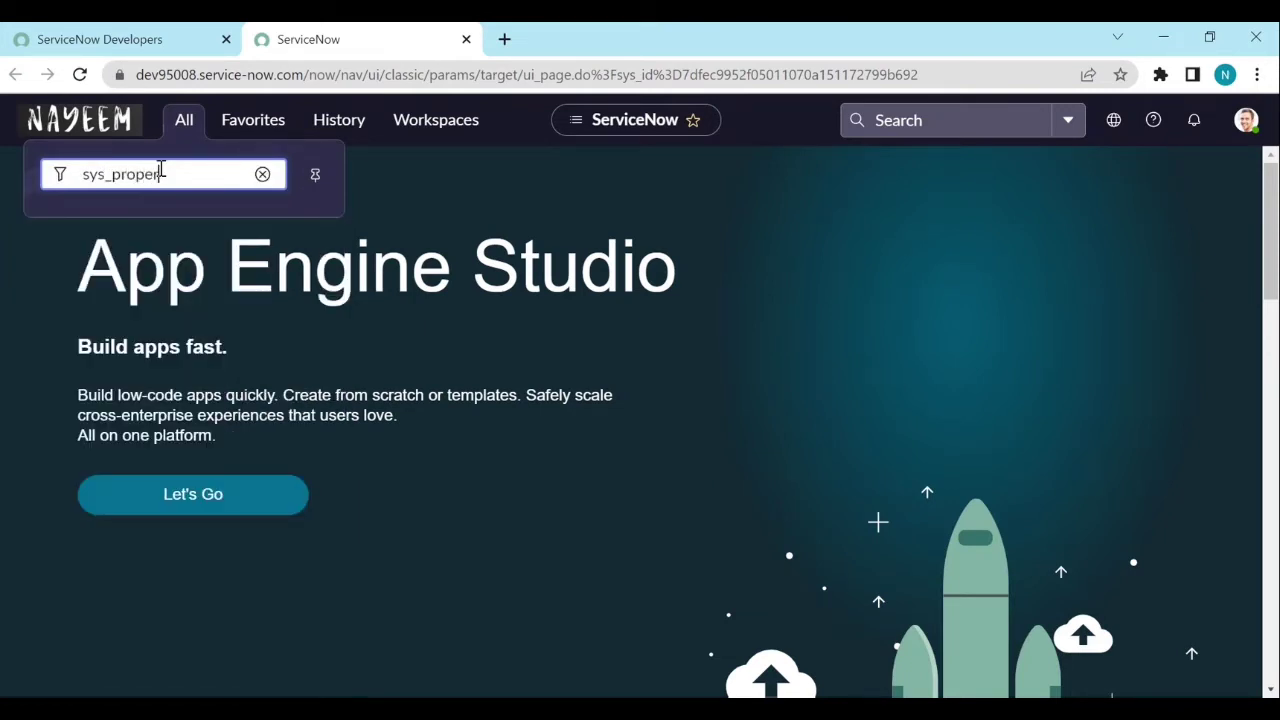
text(ties.LIS)
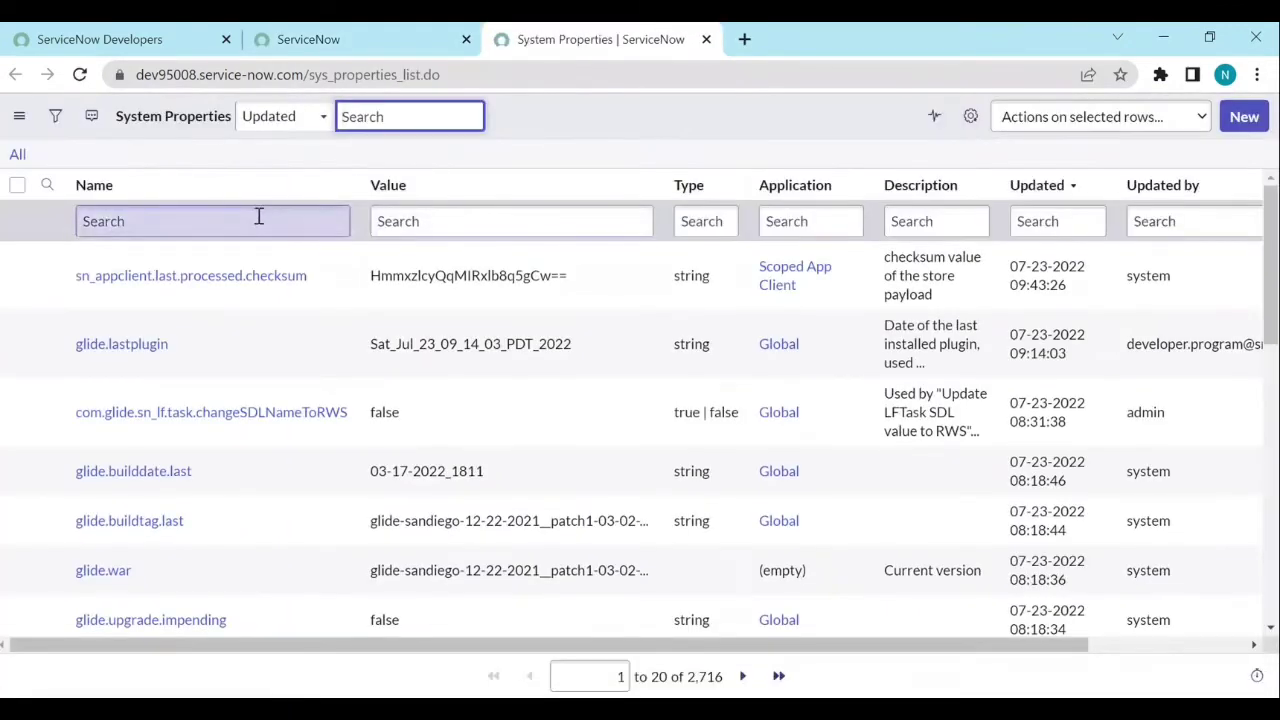
click(258, 216)
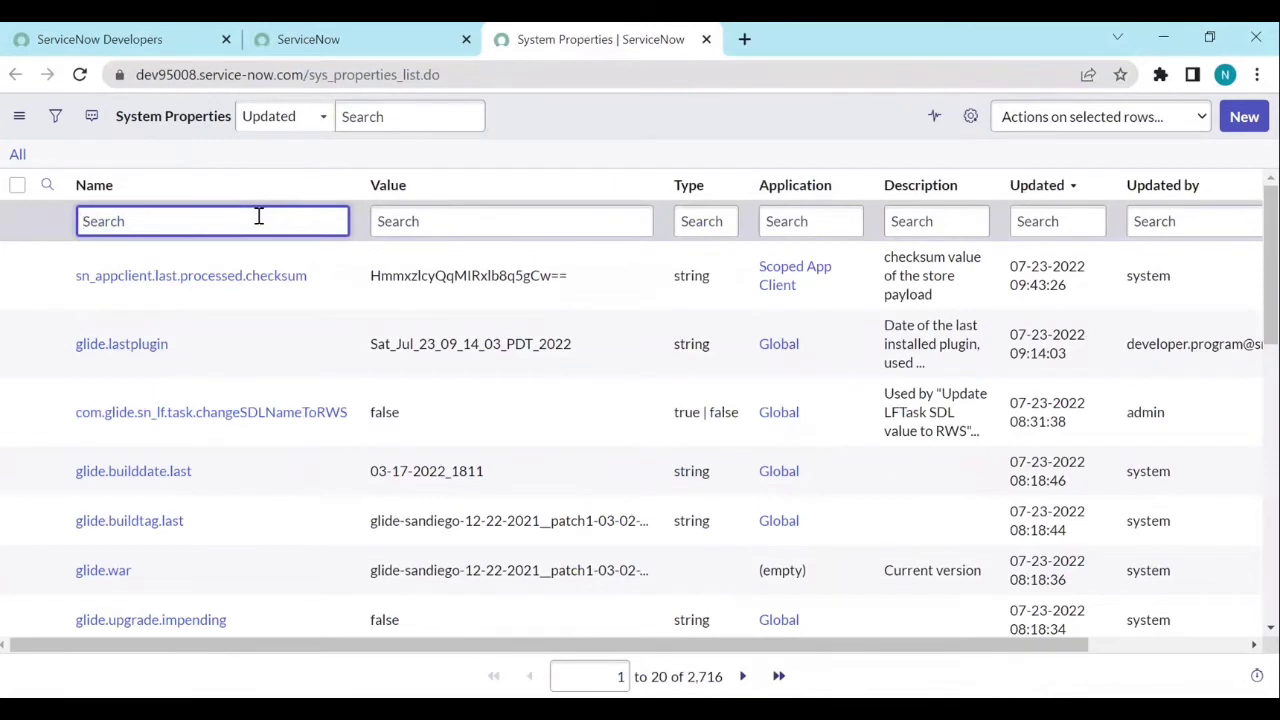
text(glide.ui.polaris.on_off_user_pref_enabled)
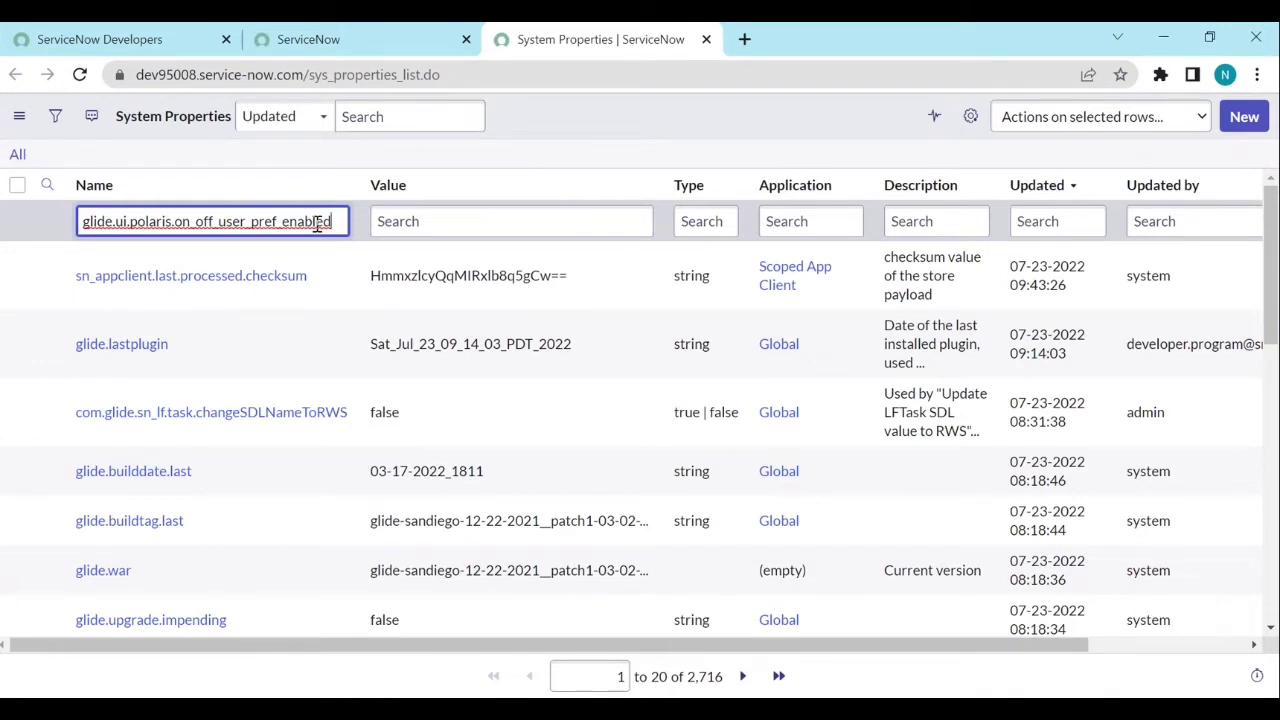
key(Return)
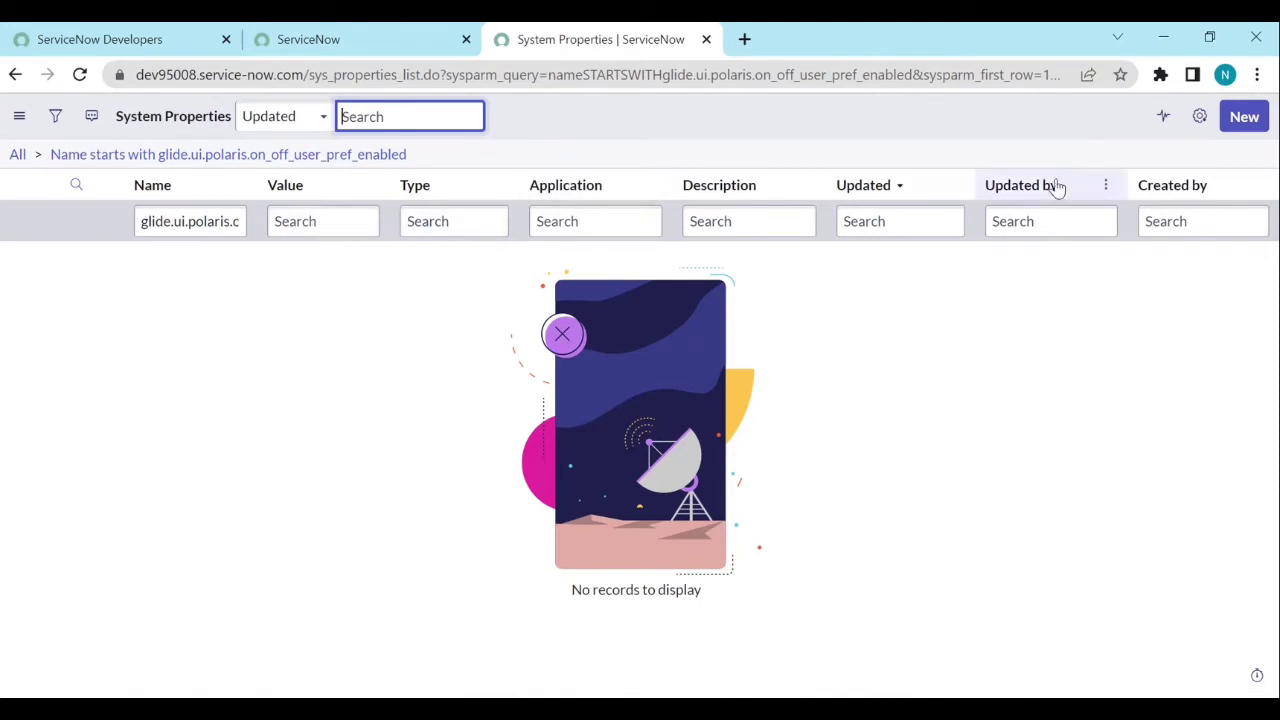
Create property glide.ui.polaris.on_off_user_pref_enabled with type true | false and value true
click(1246, 124)
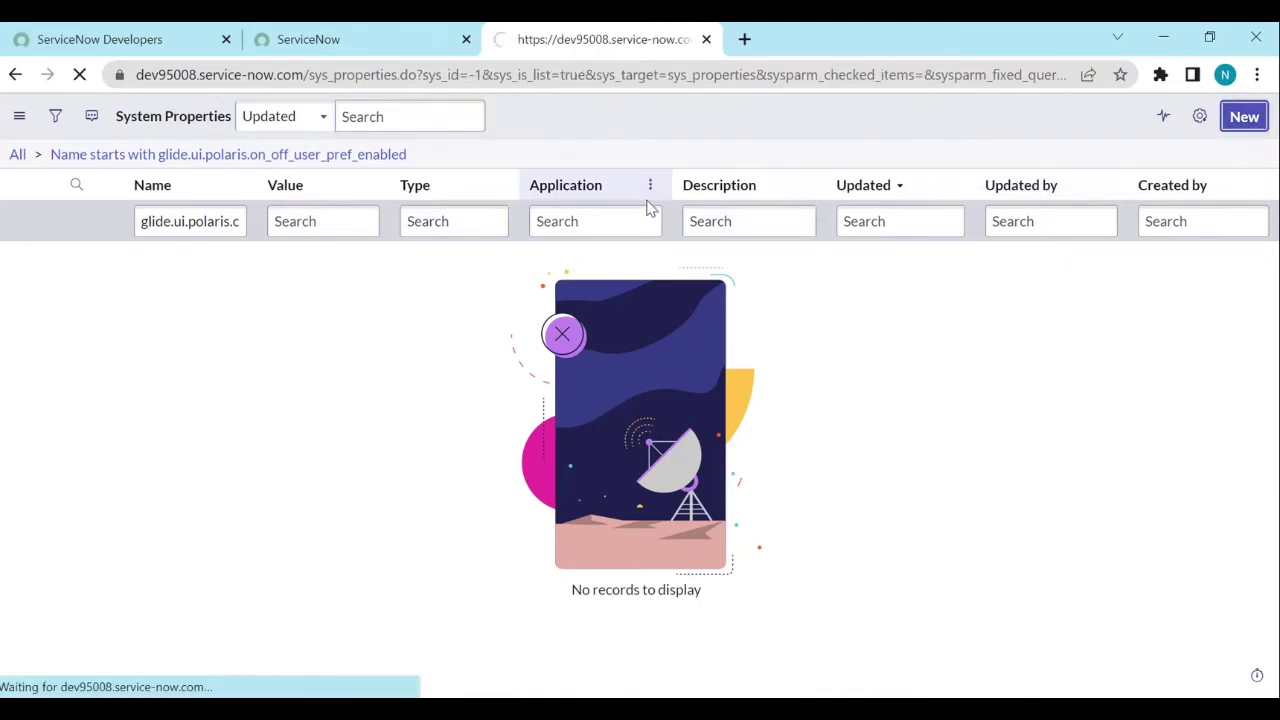
click(362, 178)
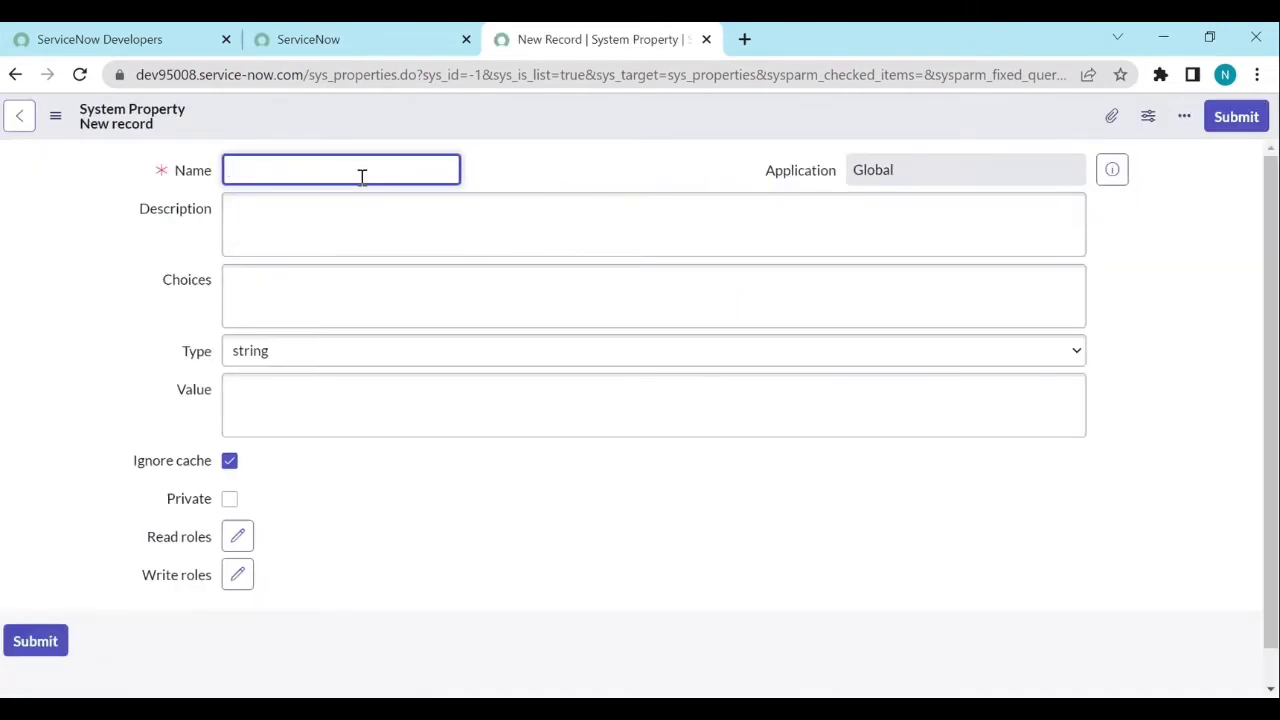
text(glide.ui.polaris.on_off_user_pref_enabled)
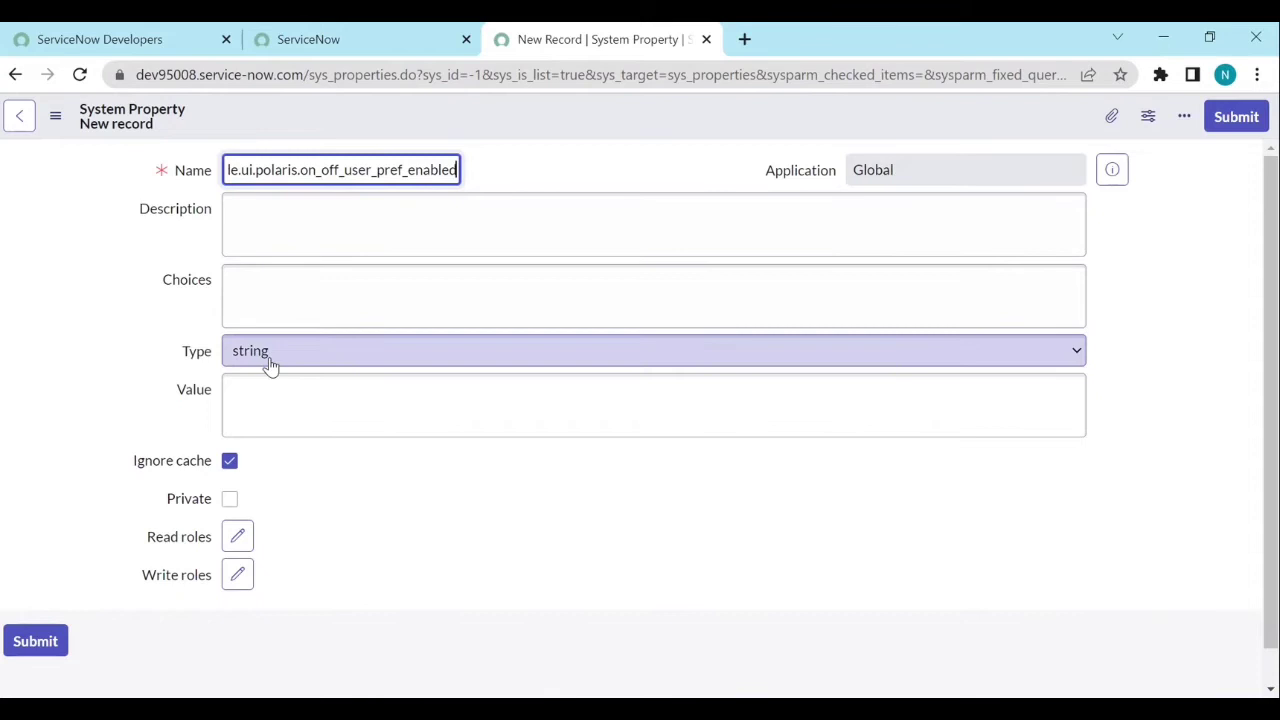
click(264, 354)
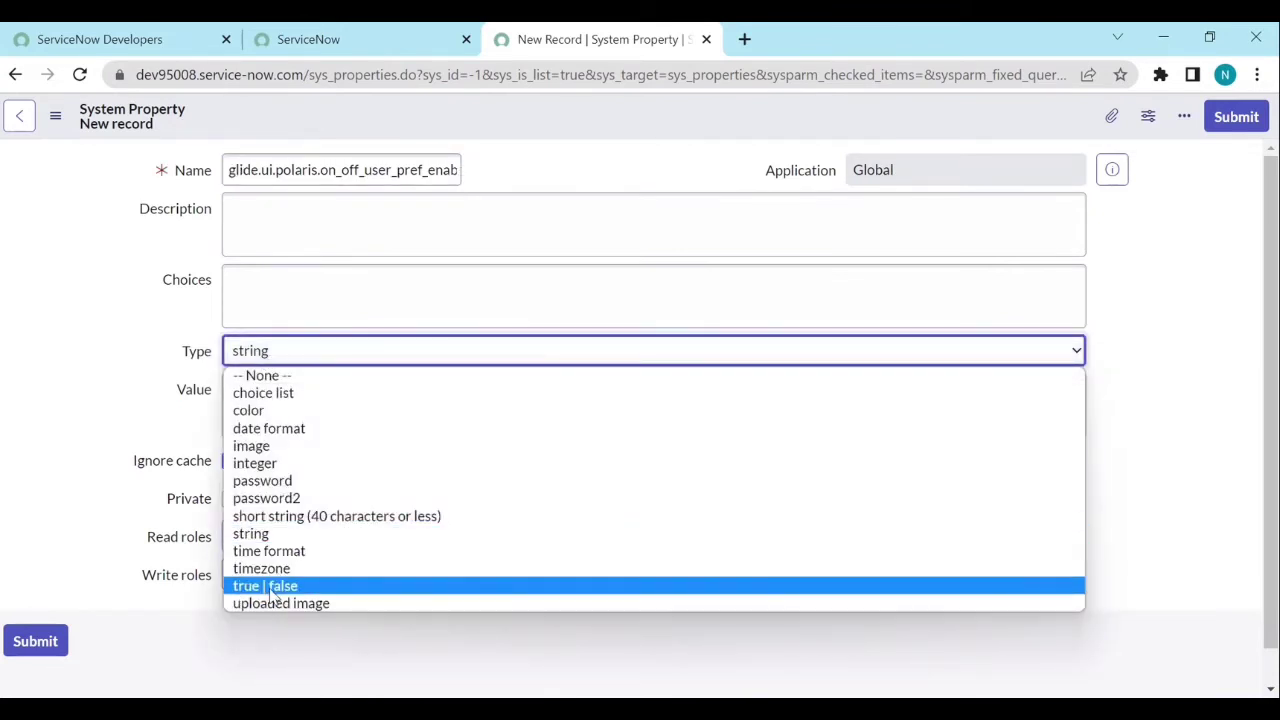
click(273, 589)
click(258, 393)
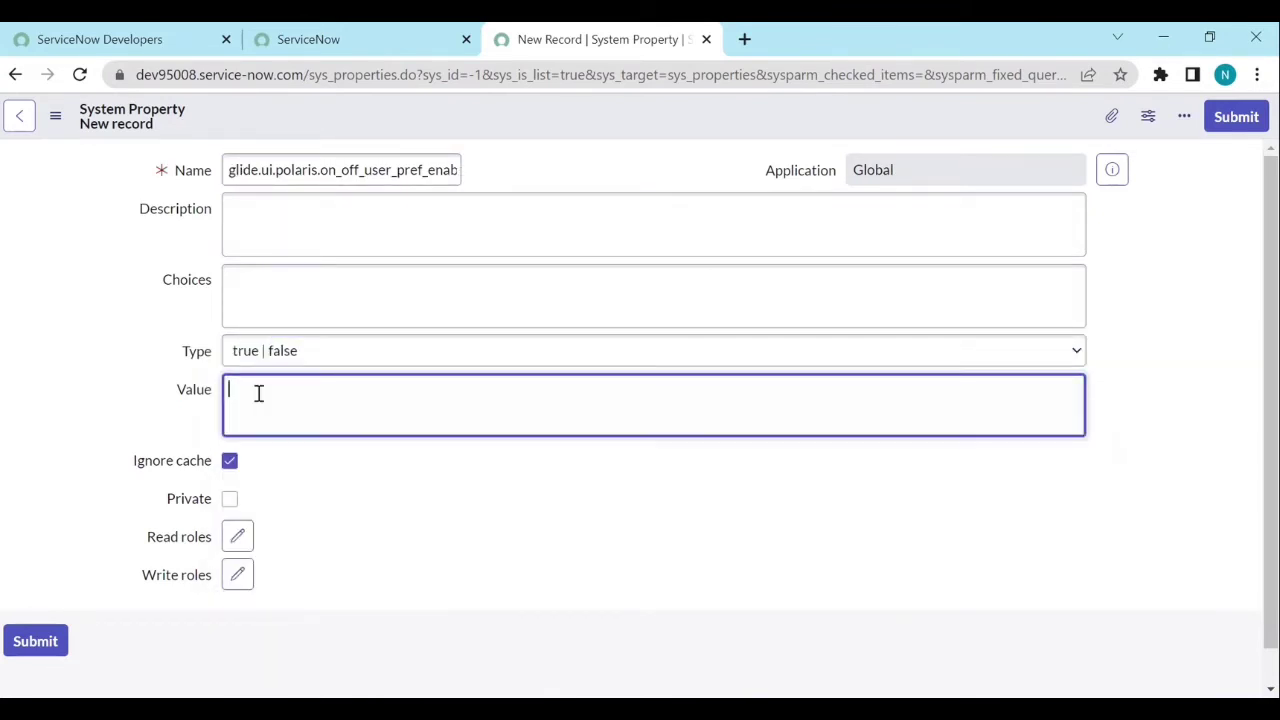
text(true)
click(50, 643)
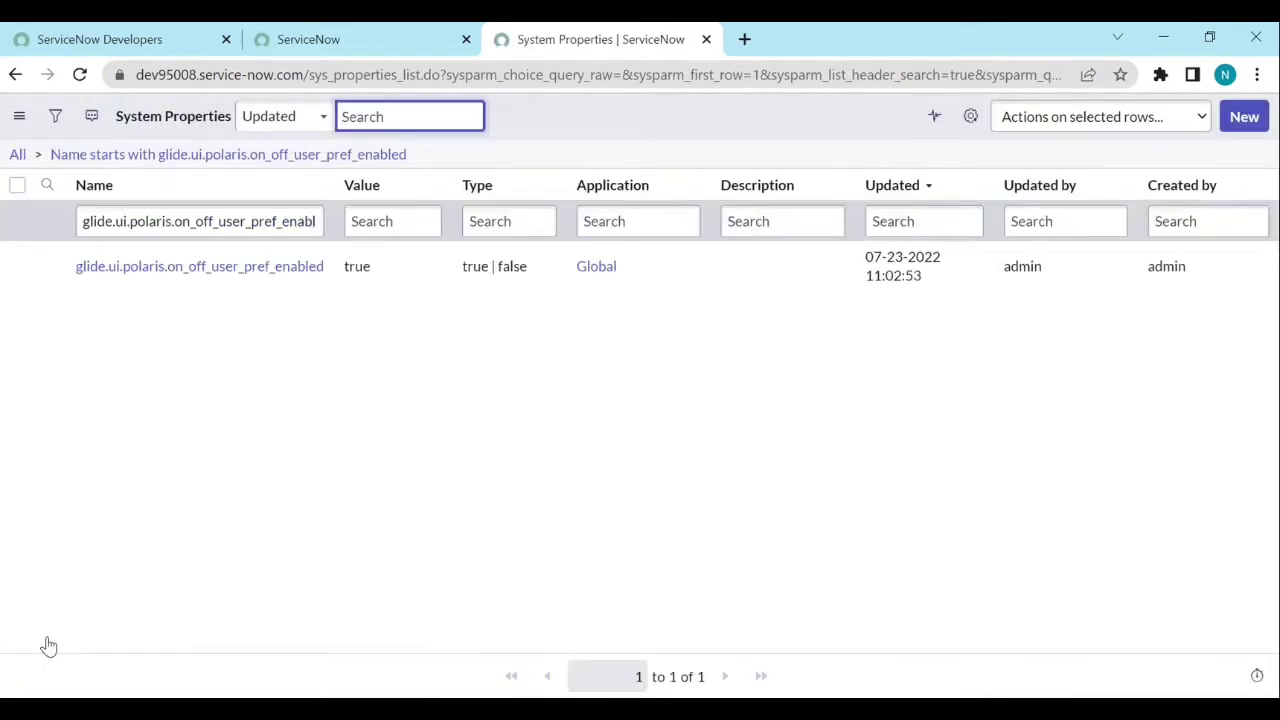
Log out of the ServiceNow instance and return to the Developers tab to sign back in
click(367, 44)
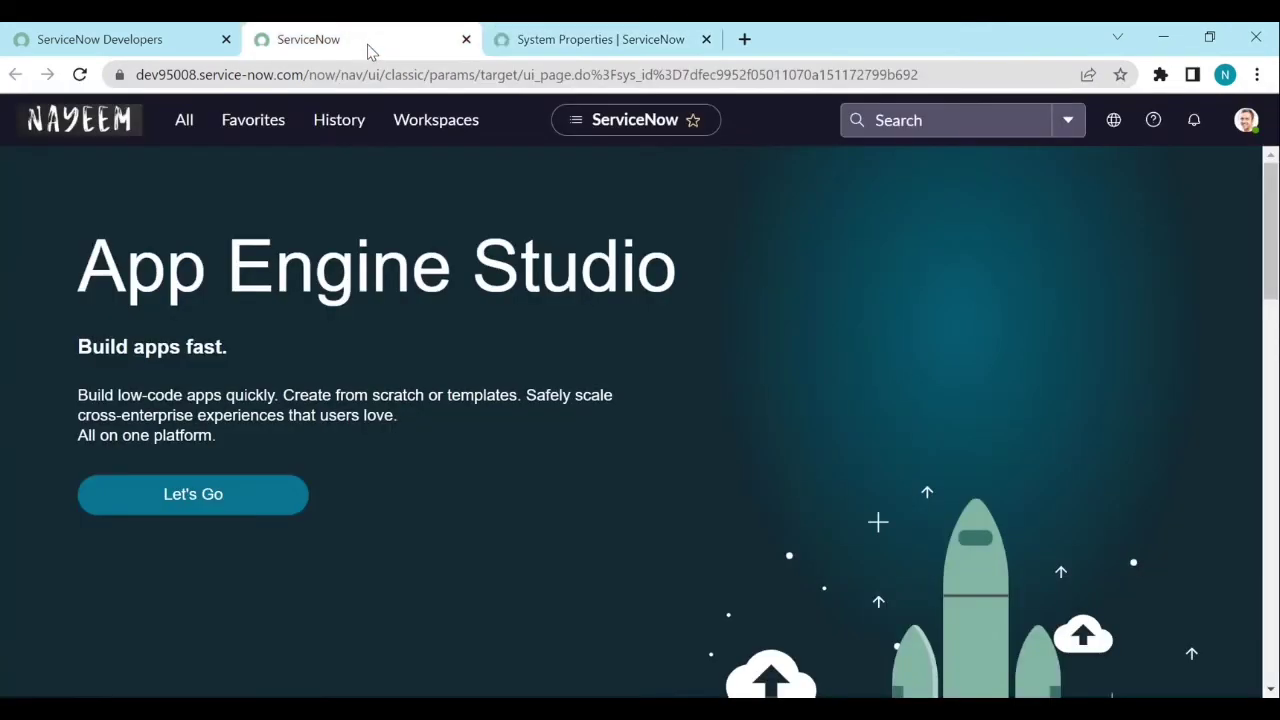
click(1238, 132)
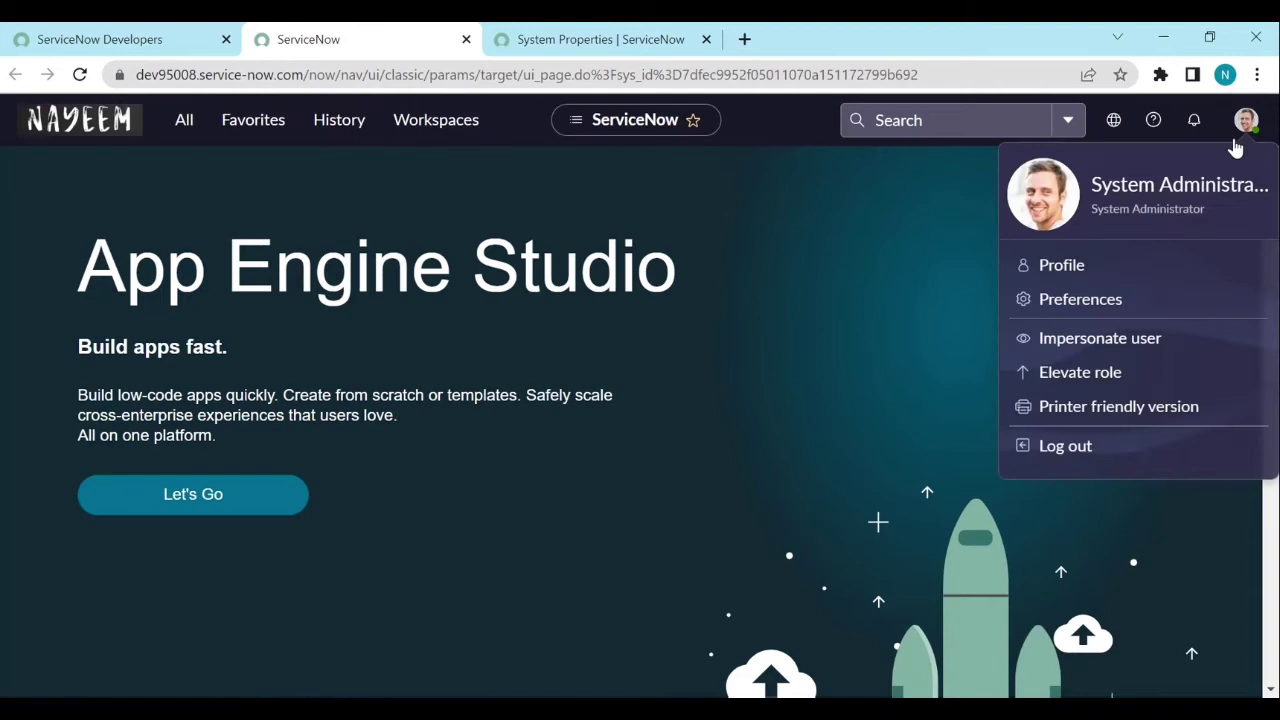
click(1065, 447)
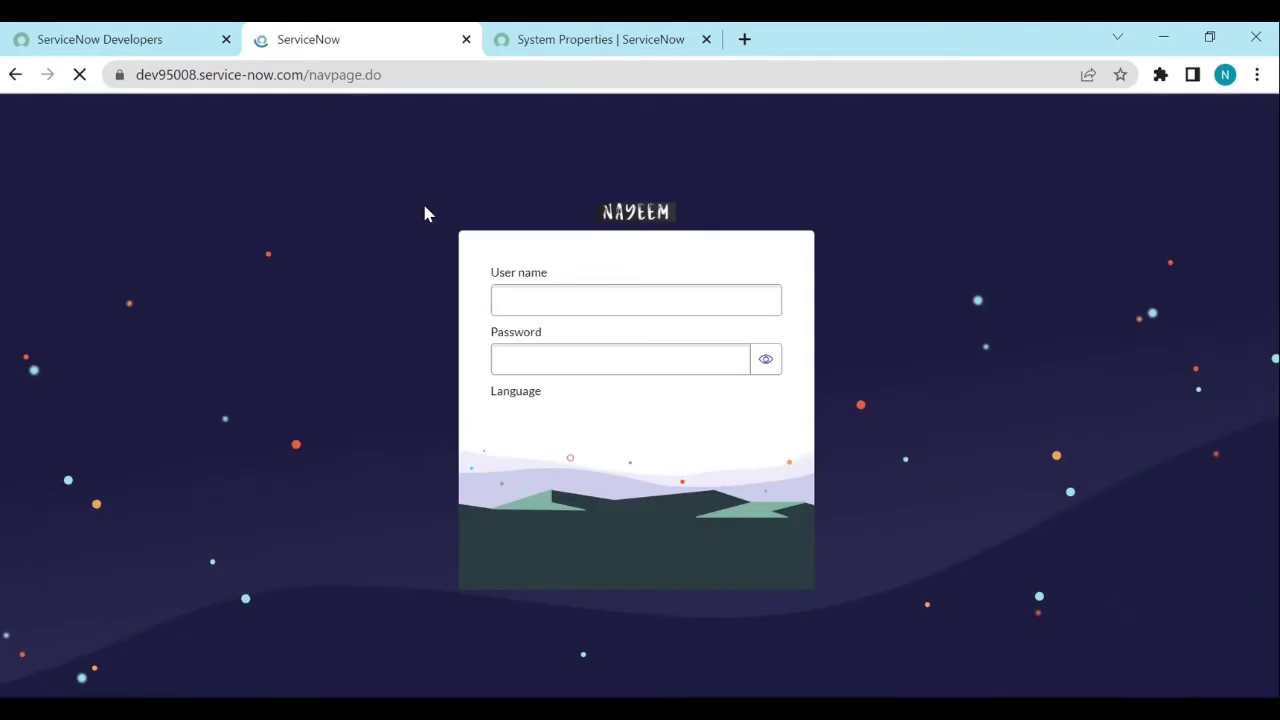
click(128, 42)
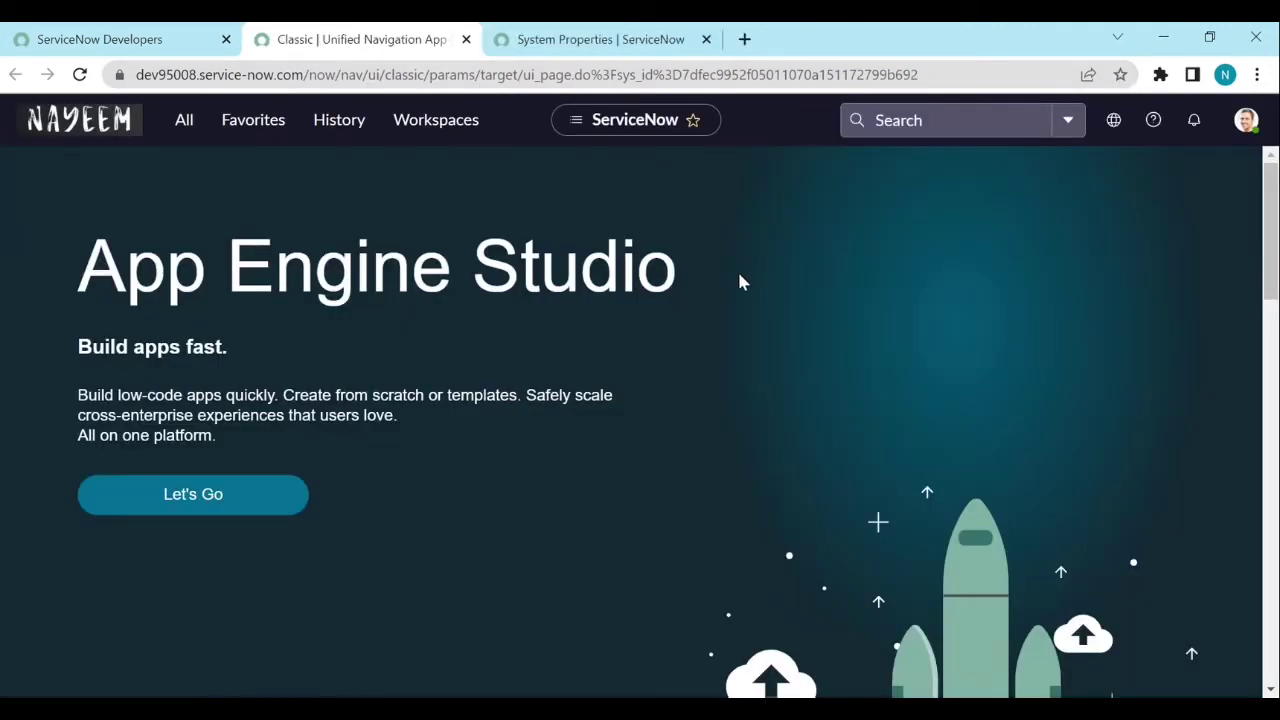
Switch on the Turn Off Next Experience toggle in Preferences > Display
click(1250, 130)
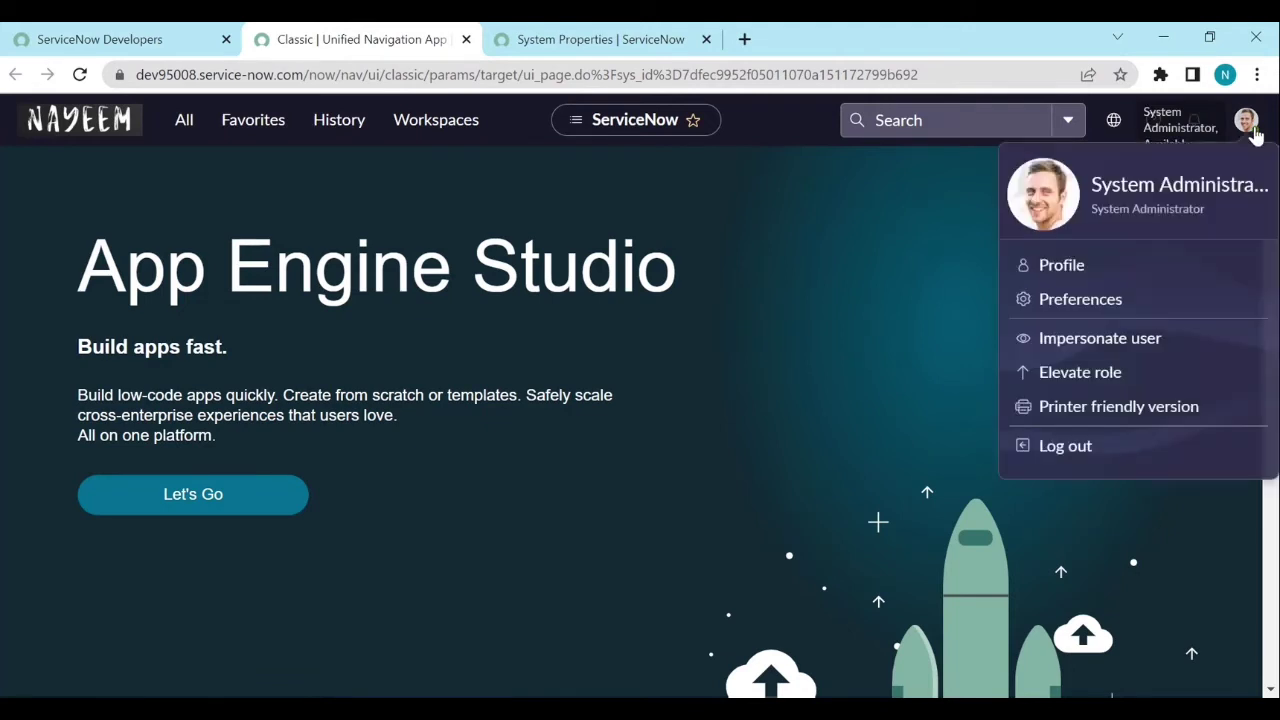
click(1086, 300)
click(400, 230)
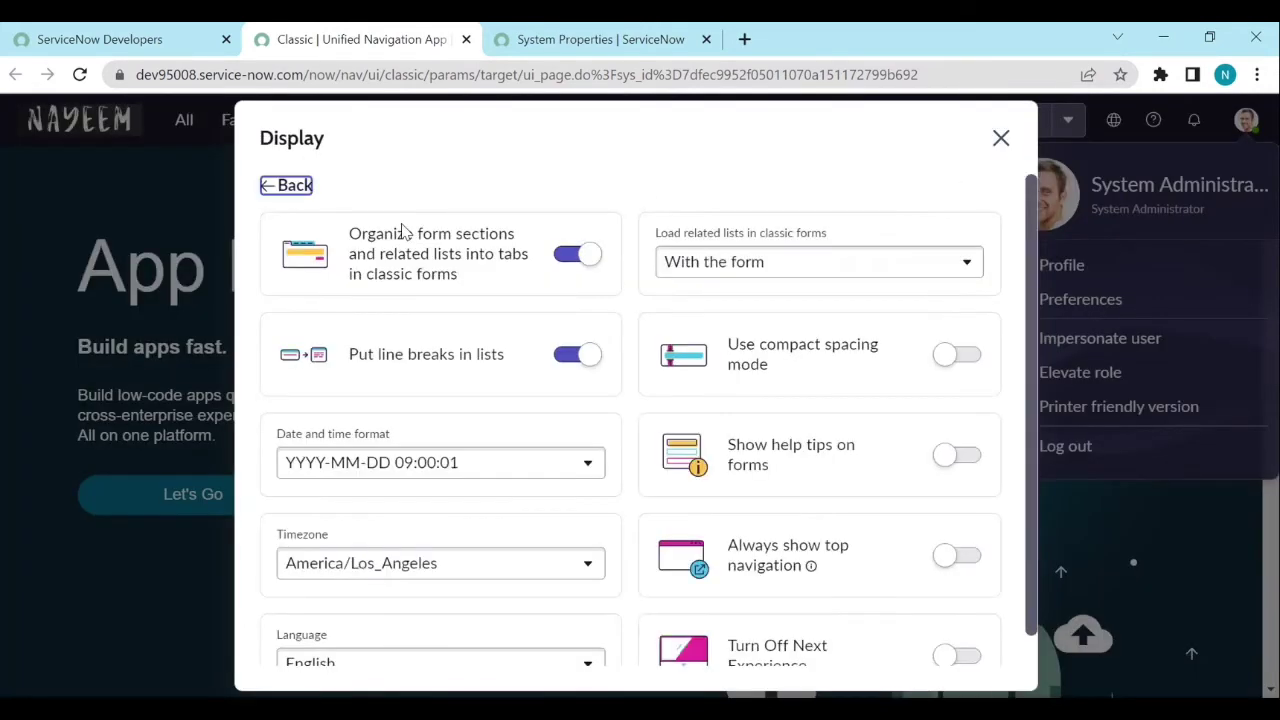
scroll(573, 397, down, 1)
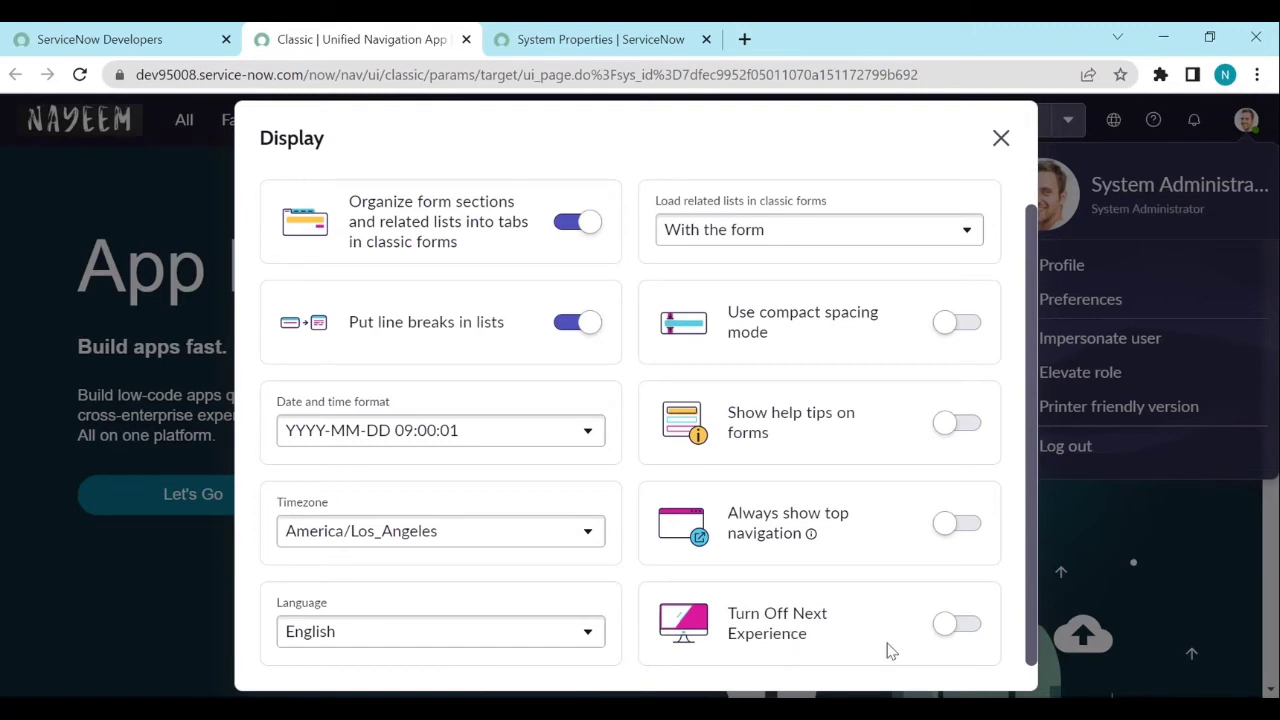
click(962, 629)
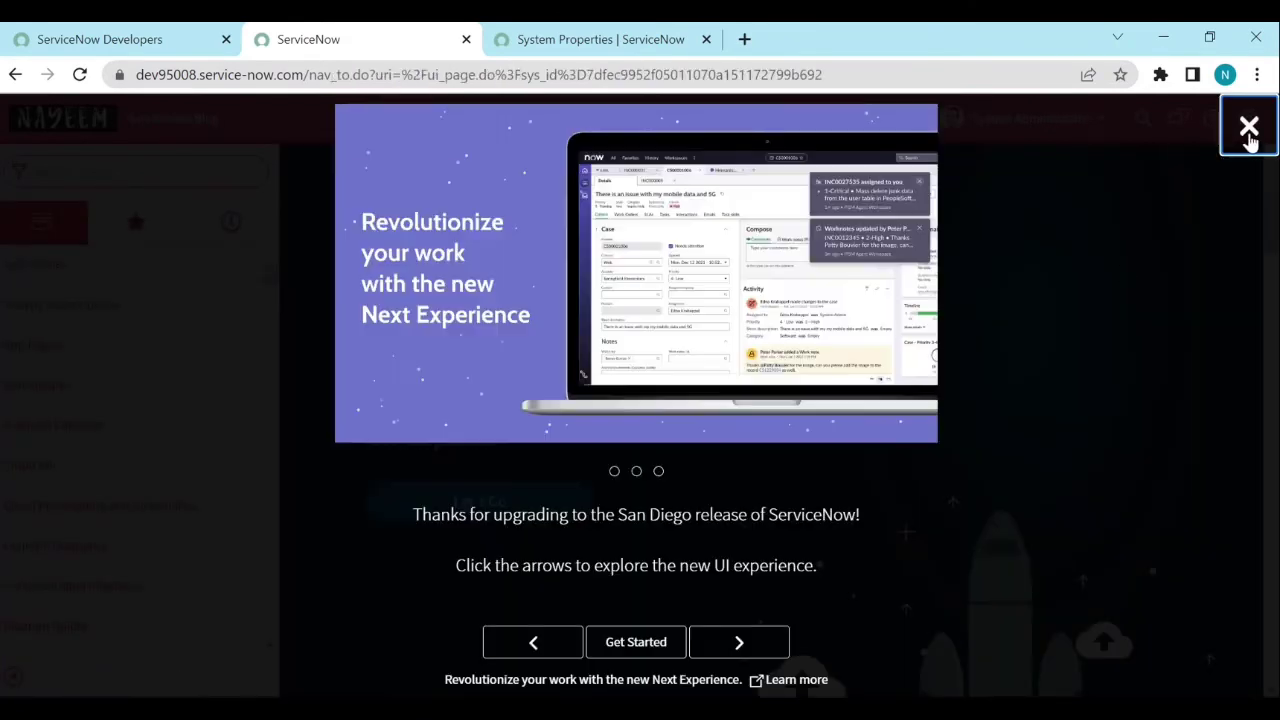
Dismiss the San Diego welcome tour and open the System Settings dialog
click(1249, 128)
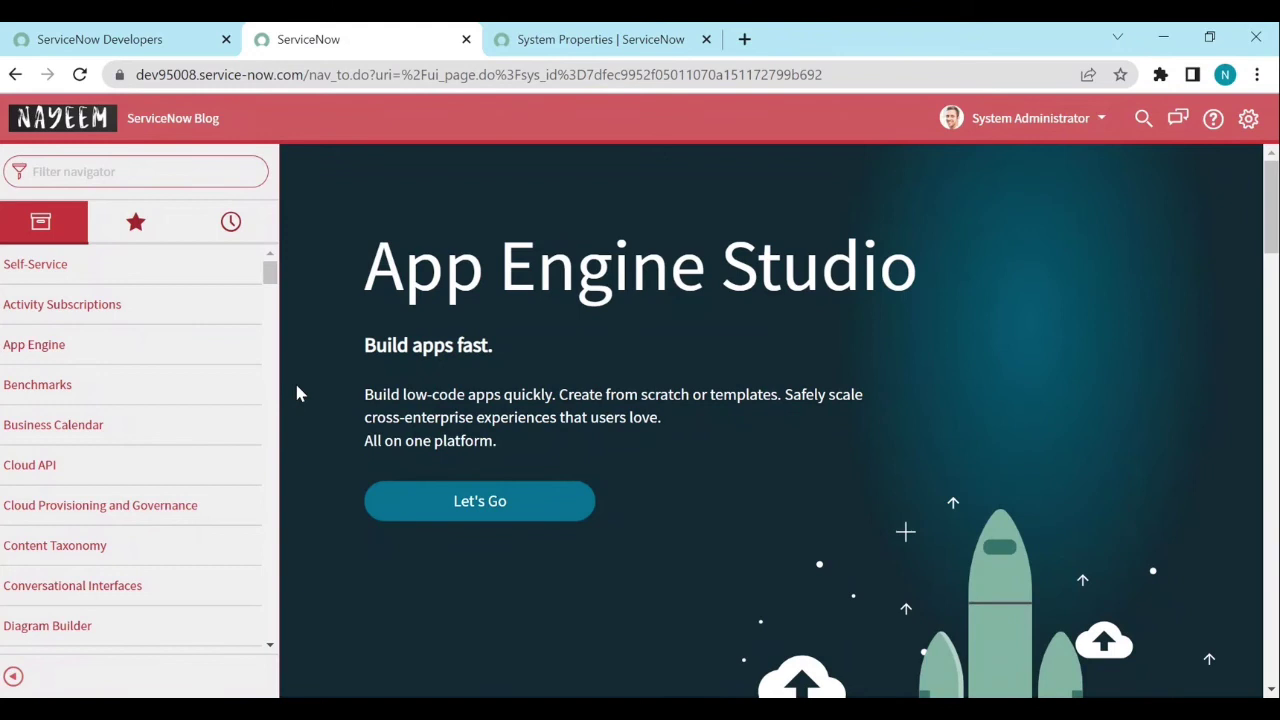
click(1250, 122)
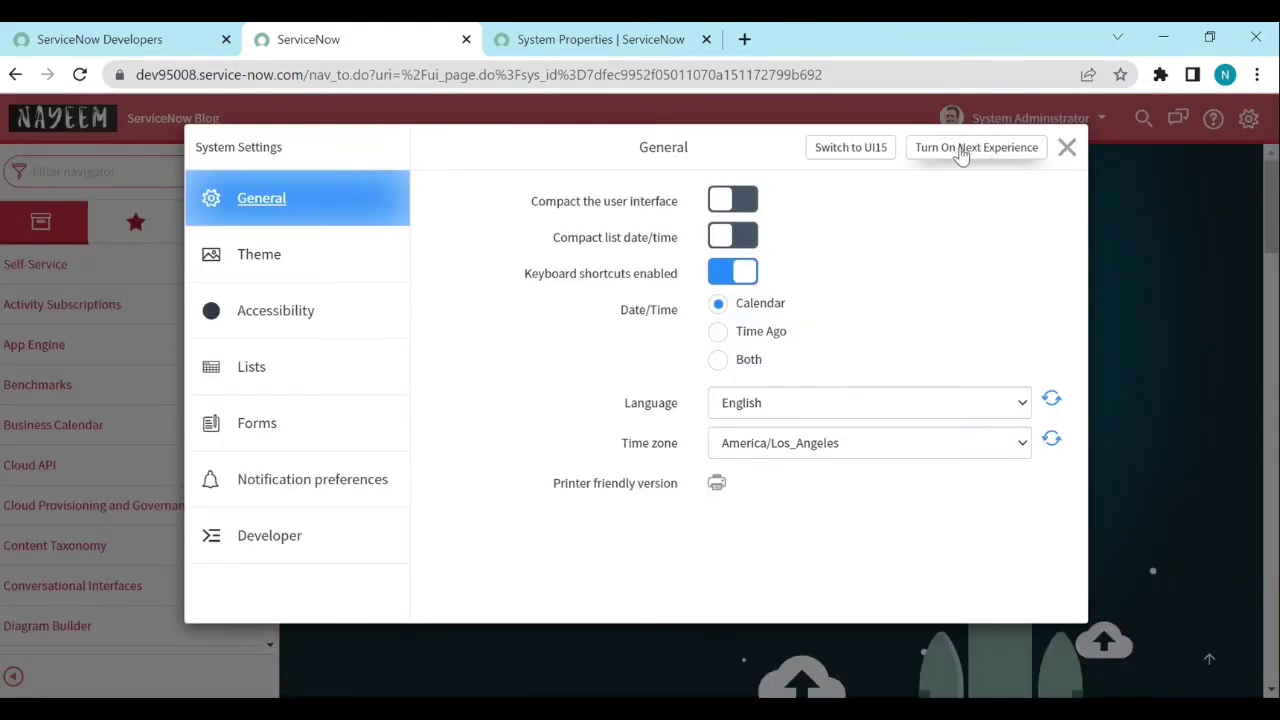